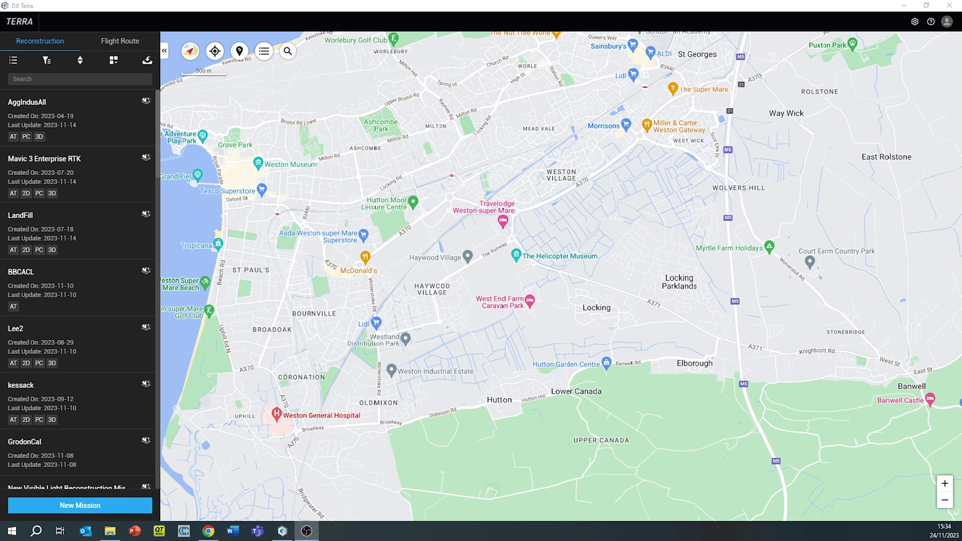
- Start a new mission to bring up the Visible Light, Multispectral and LiDAR Point Cloud choices
click(45, 507)
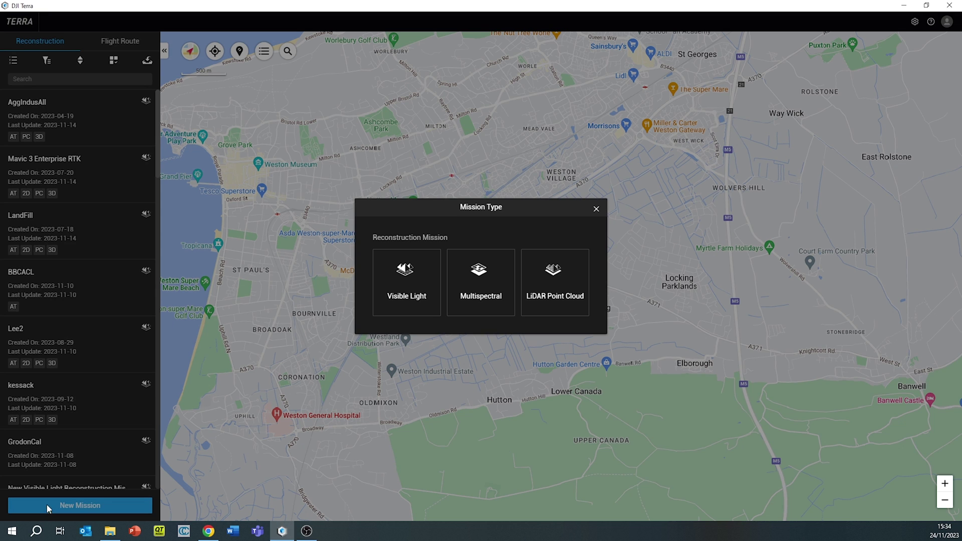
- Create a LiDAR Point Cloud mission, replacing the default name with 'site'
click(571, 285)
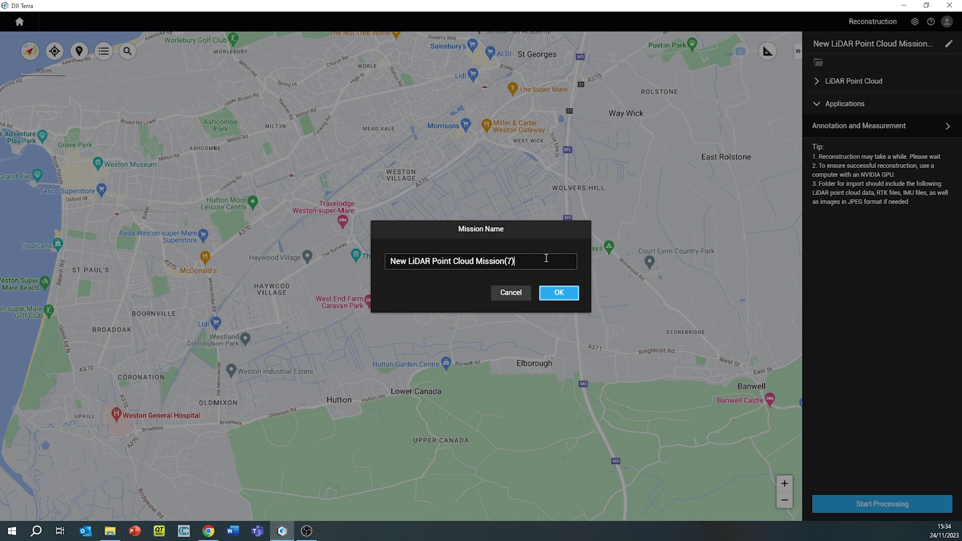
drag(545, 261, 386, 261)
text(si)
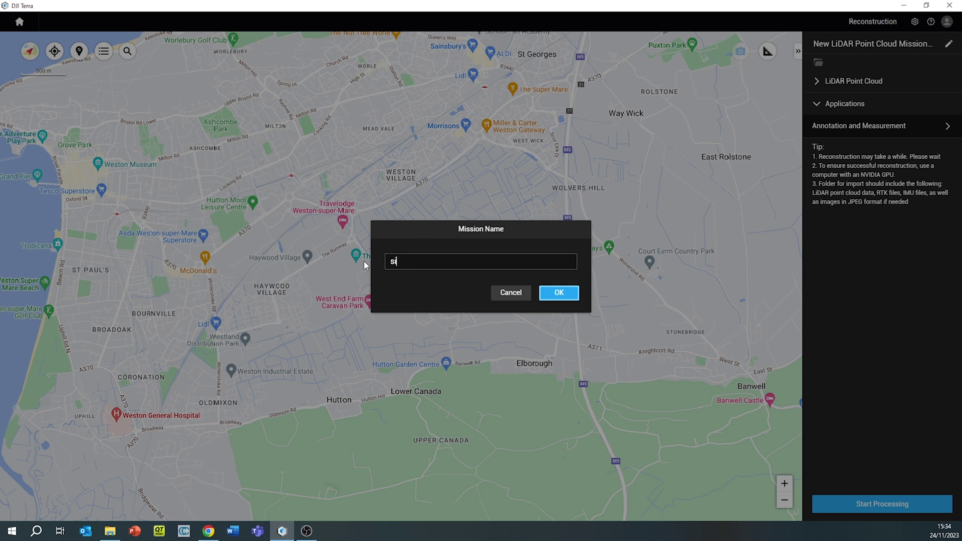
text(te)
click(575, 303)
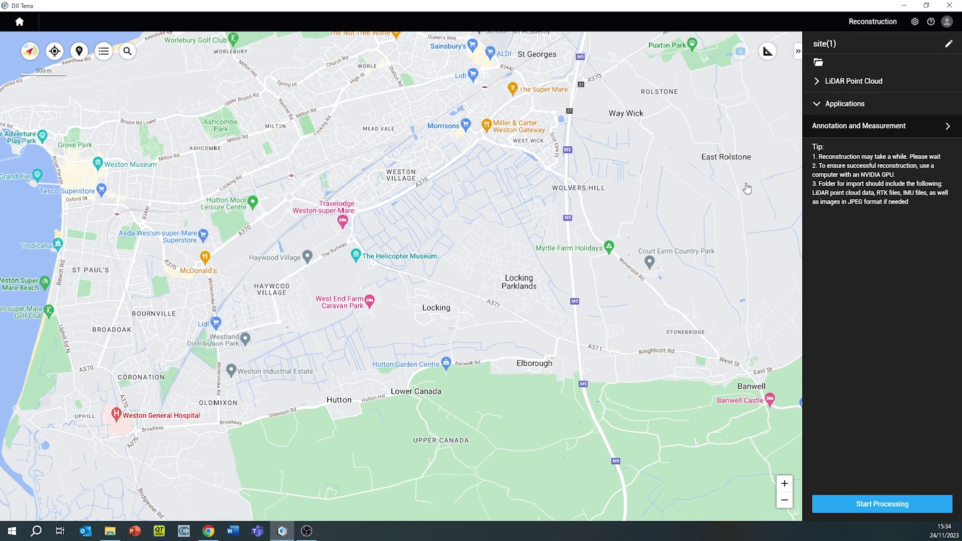
click(817, 64)
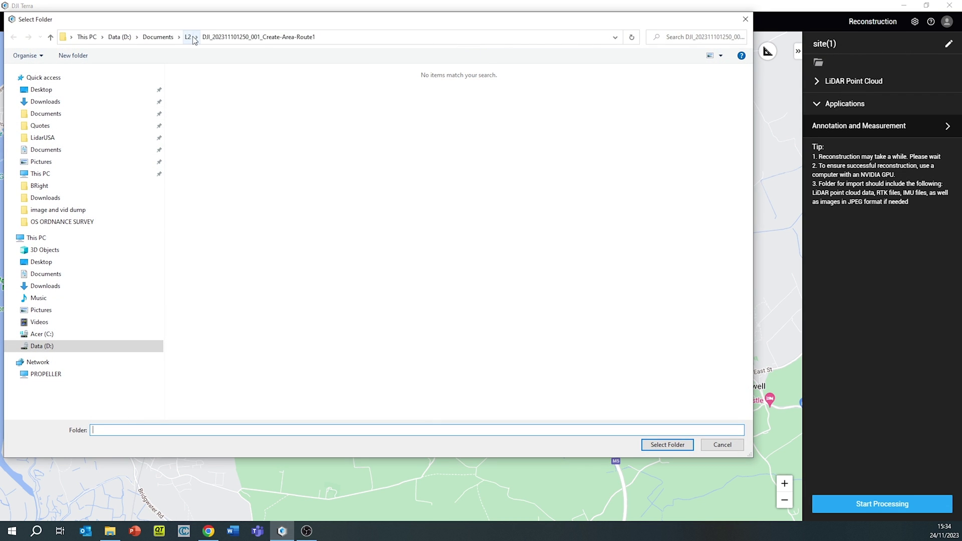
click(159, 37)
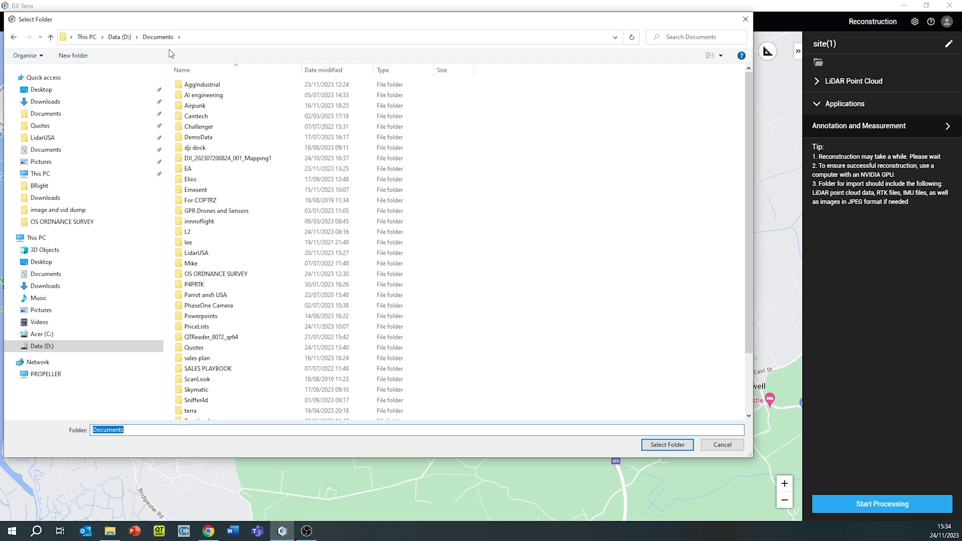
click(188, 169)
double_click(188, 170)
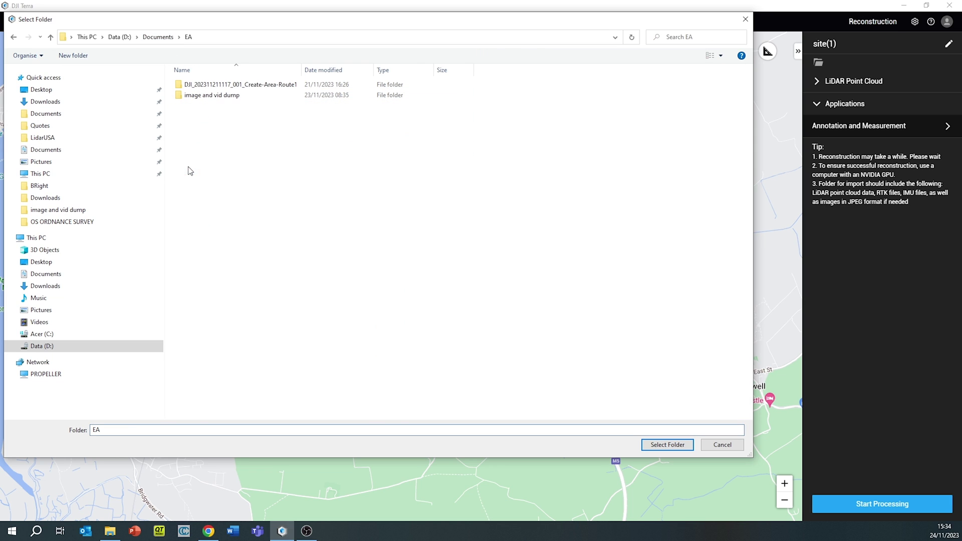
click(222, 85)
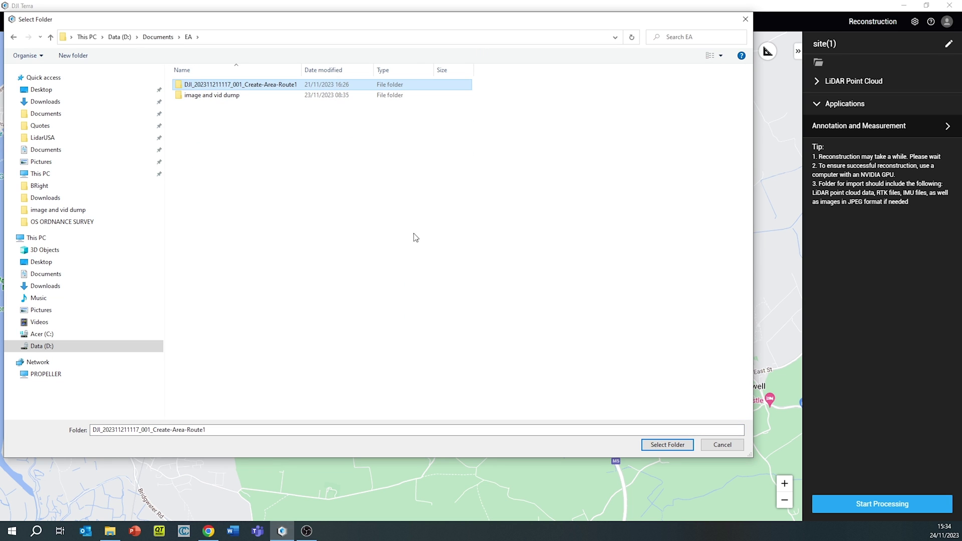
click(684, 445)
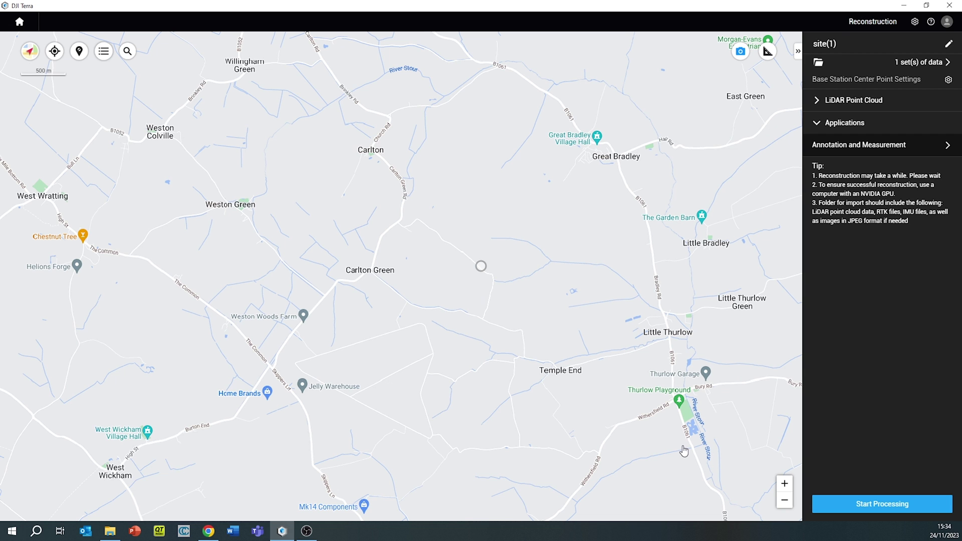
- Set point density by percentage, effective distance from 300 to 100 m, and enable Smooth Point Cloud
click(841, 103)
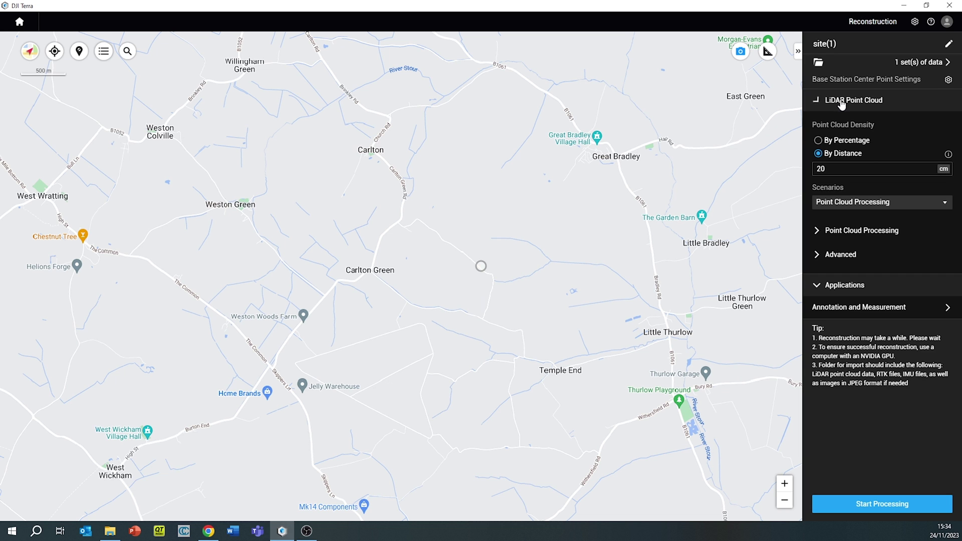
click(844, 142)
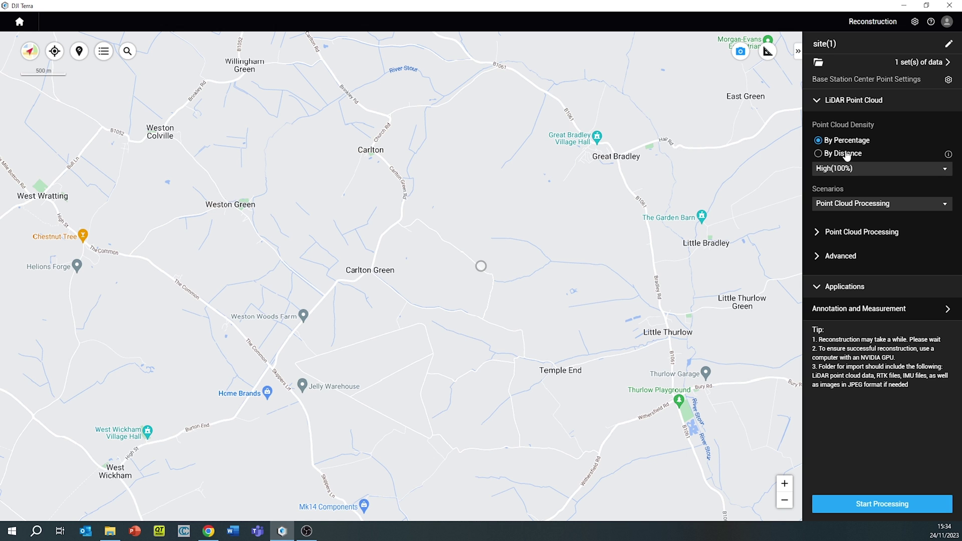
click(816, 232)
click(916, 256)
drag(916, 257, 891, 257)
mouse_move(887, 260)
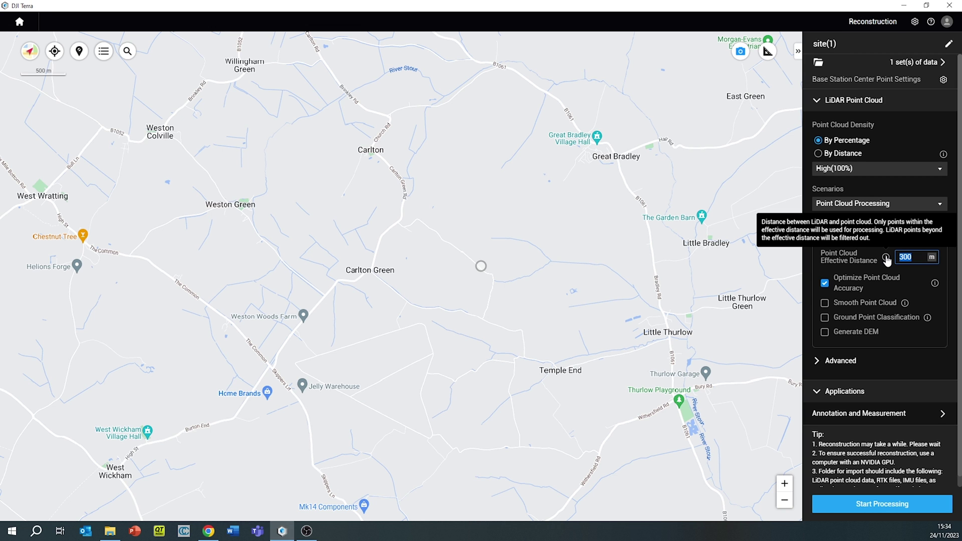
text(100)
click(859, 305)
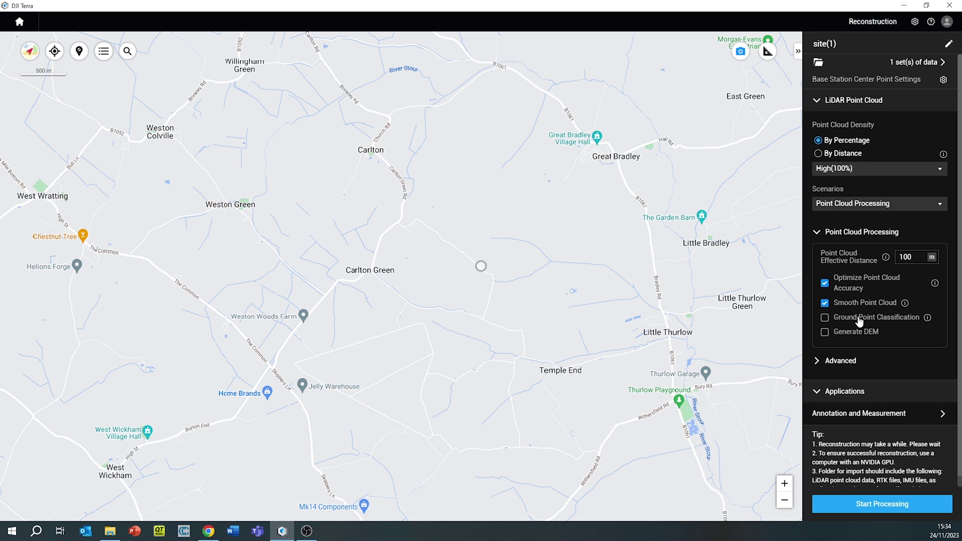
- Enable Ground Point Classification with Gentle Slope ground type and Generate DEM at 1:500 scale
click(859, 319)
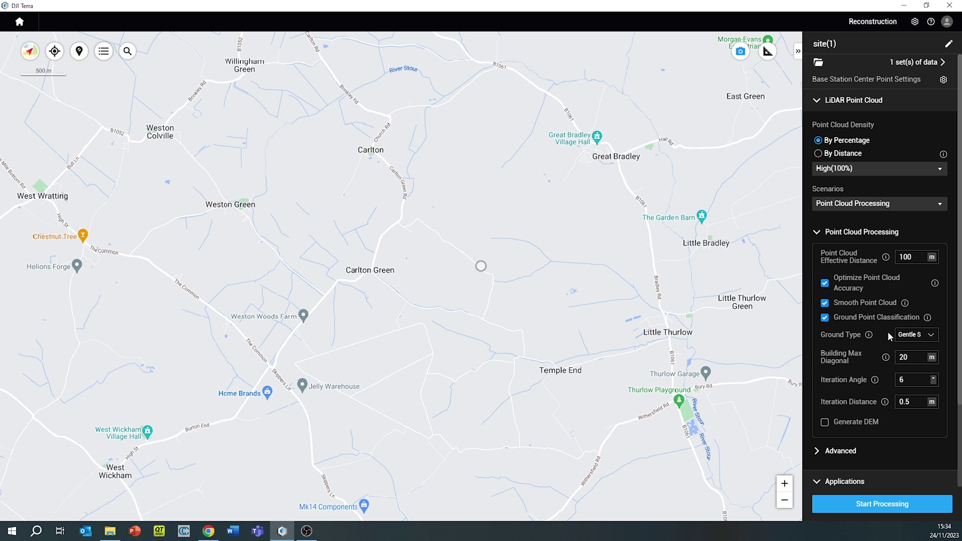
click(929, 339)
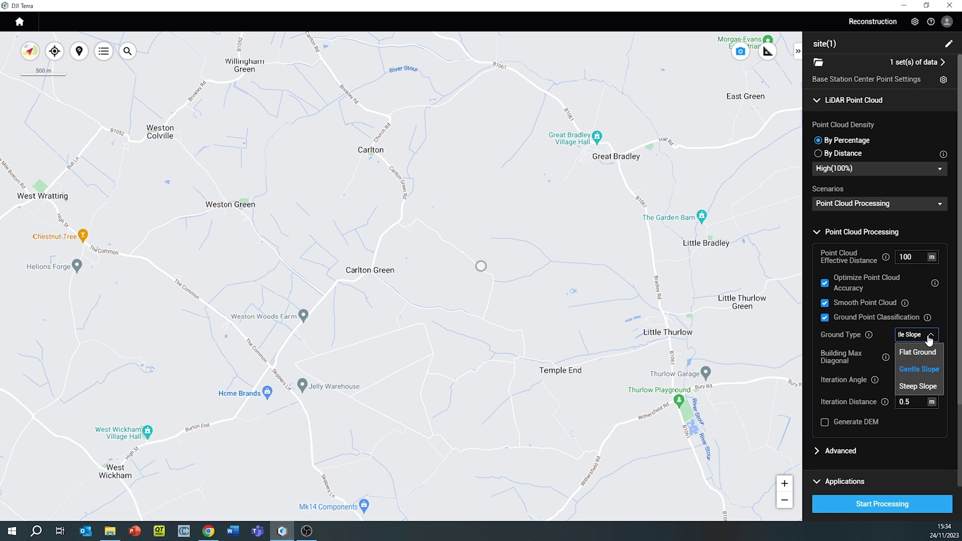
click(928, 371)
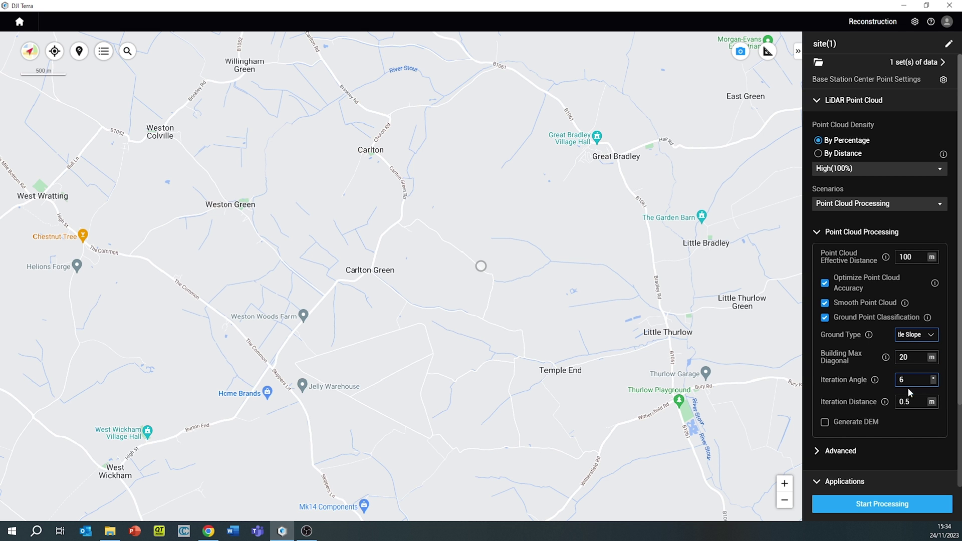
click(849, 424)
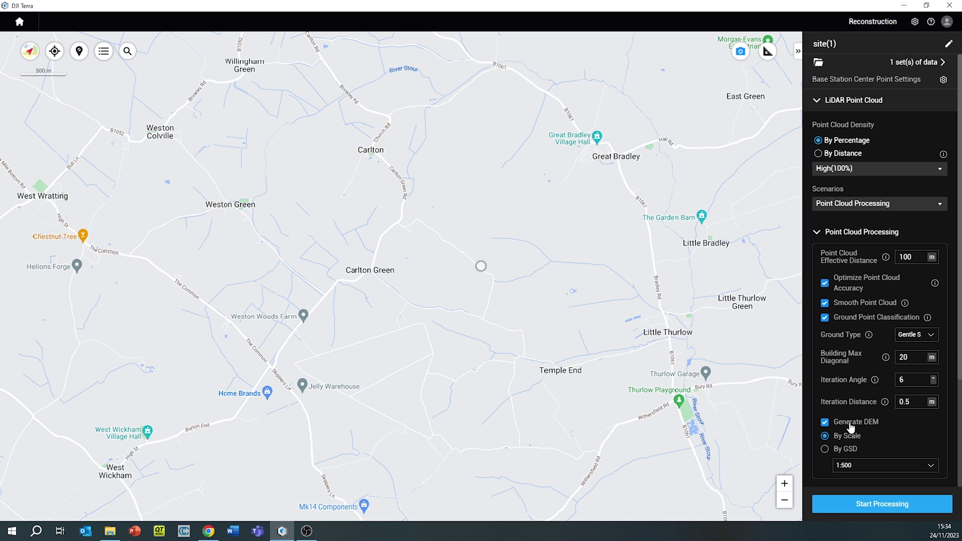
scroll(858, 405, down, 3)
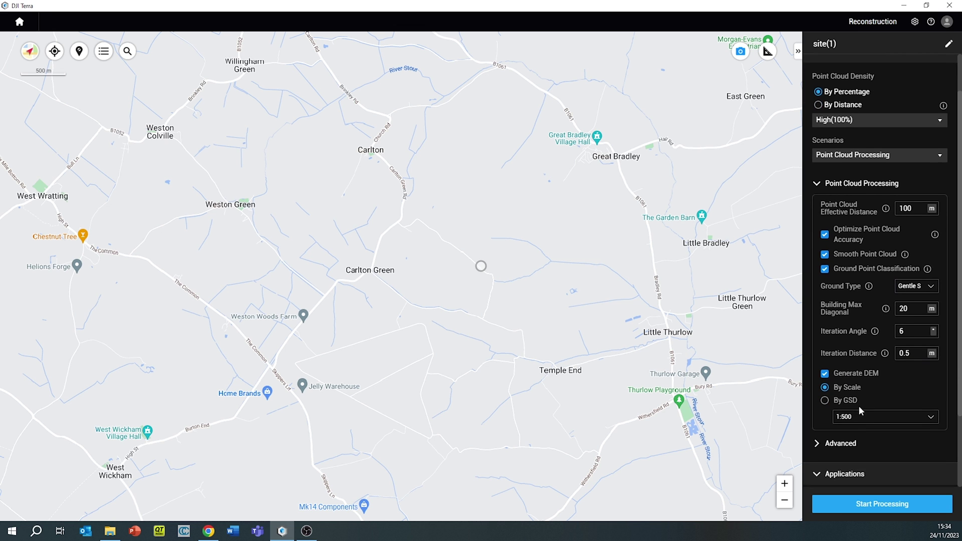
- Set the horizontal datum to OSGB 1936 / British National Grid and the geoid to ODN height
click(838, 349)
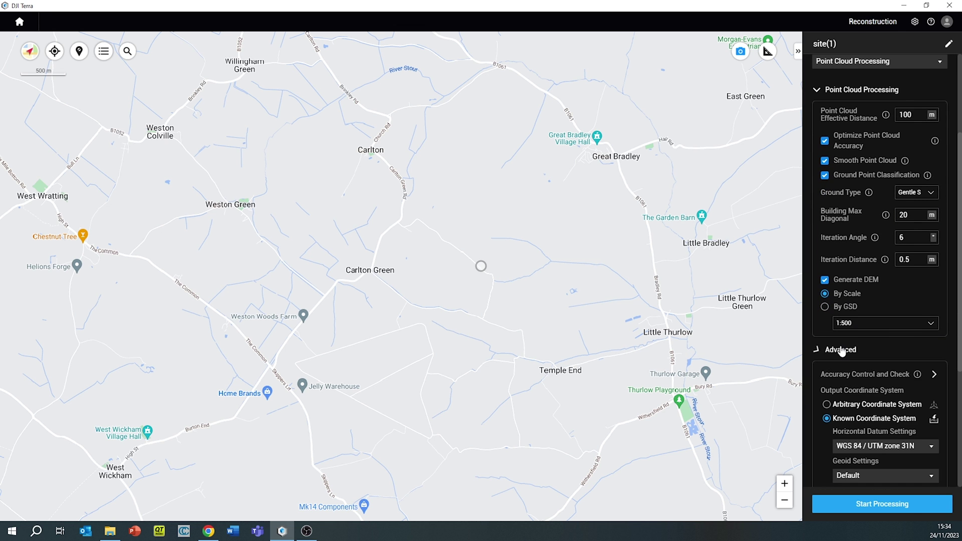
scroll(849, 353, down, 2)
scroll(850, 352, down, 2)
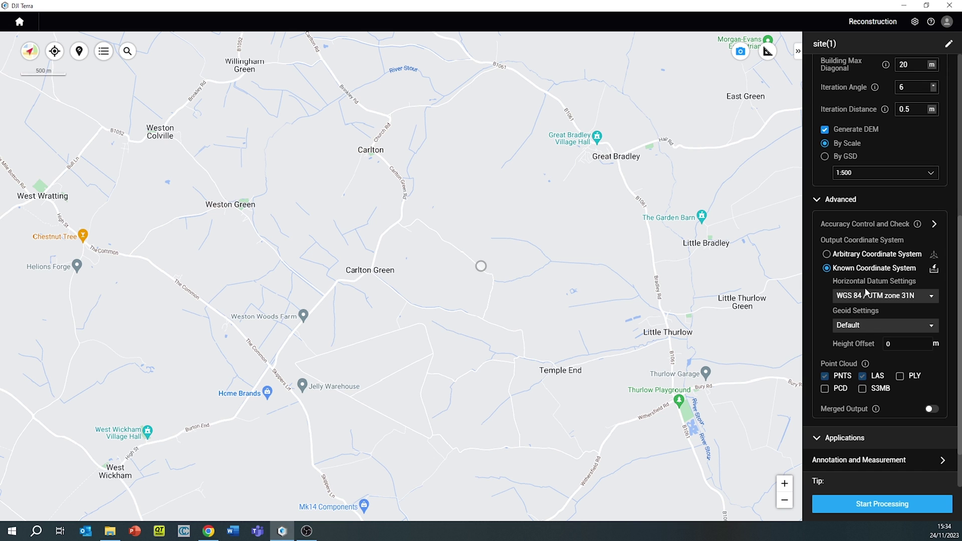
click(866, 295)
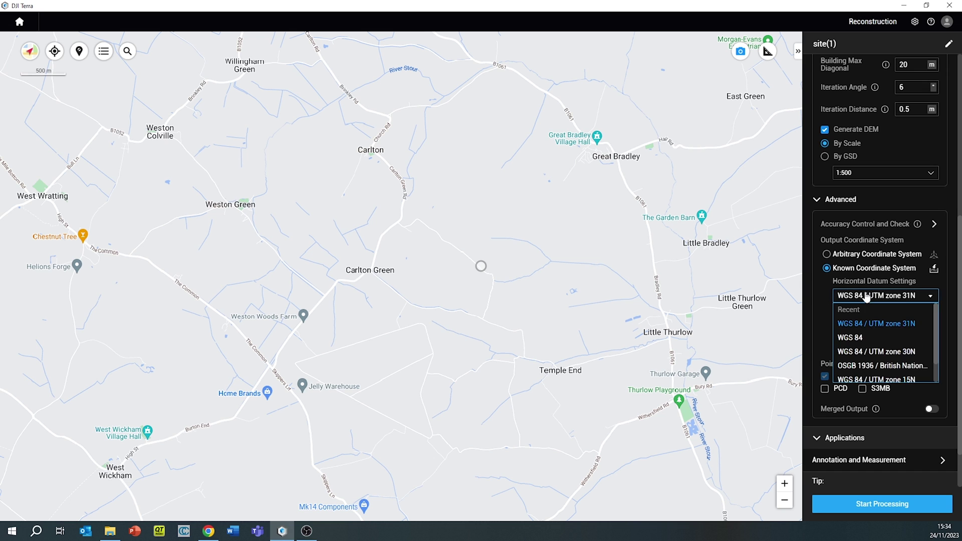
click(882, 365)
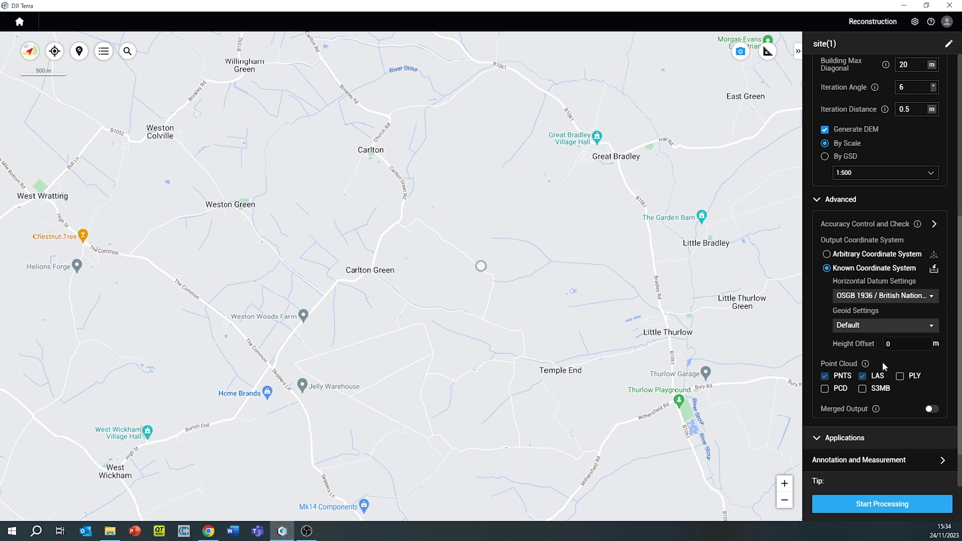
click(869, 333)
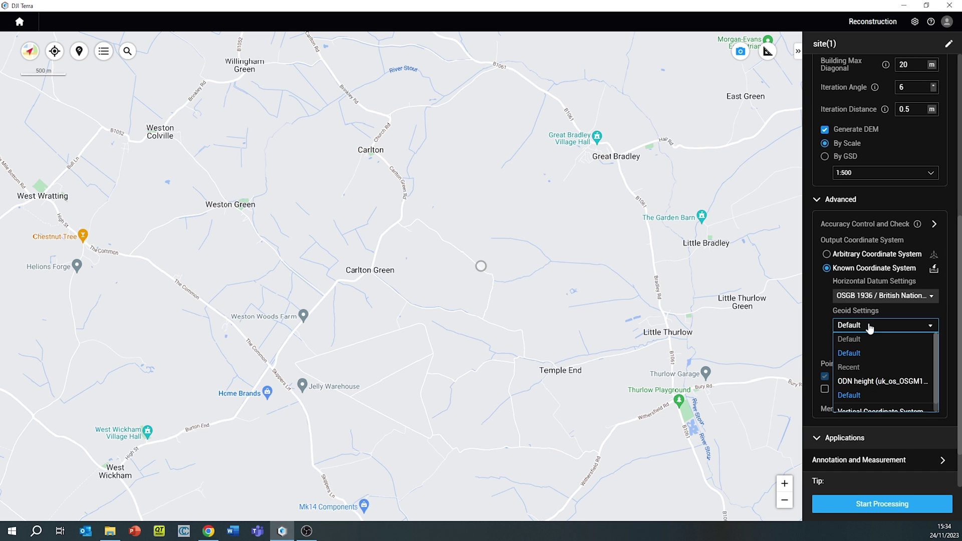
click(868, 382)
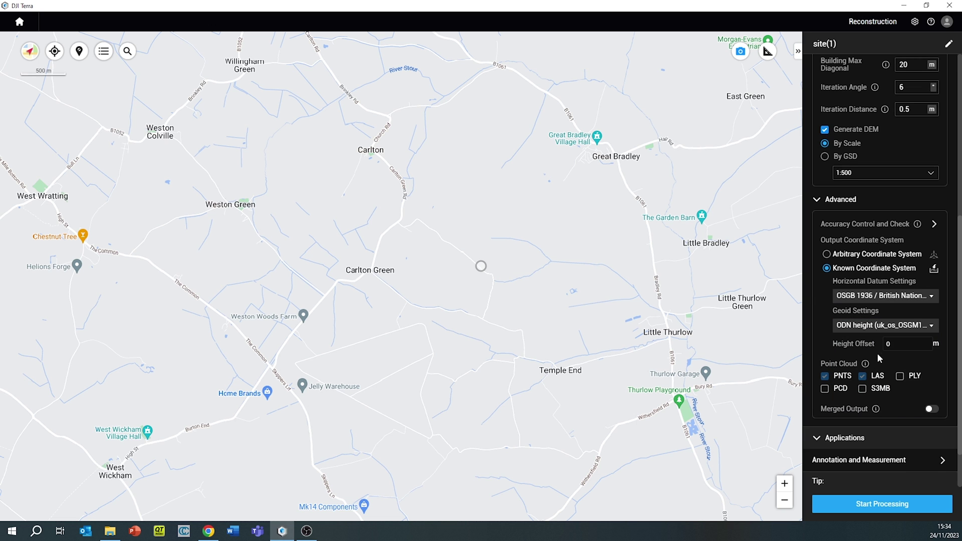
scroll(878, 357, down, 2)
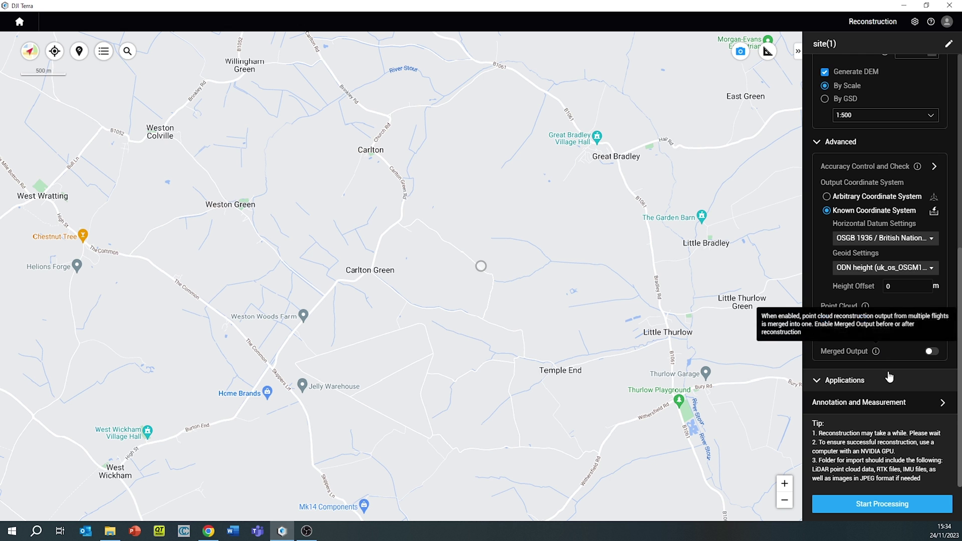
- Enable Merged Output and start processing the site(1) reconstruction
click(934, 352)
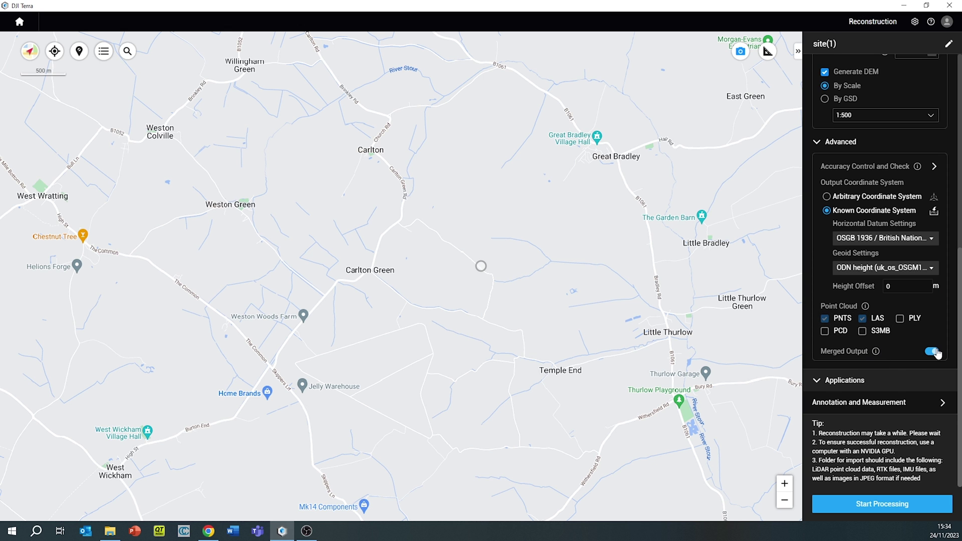
click(885, 379)
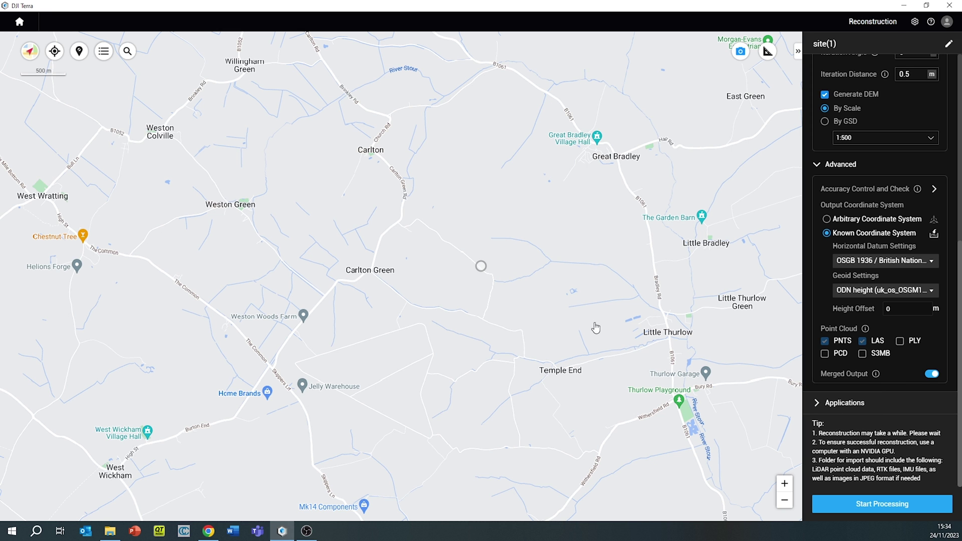
click(885, 508)
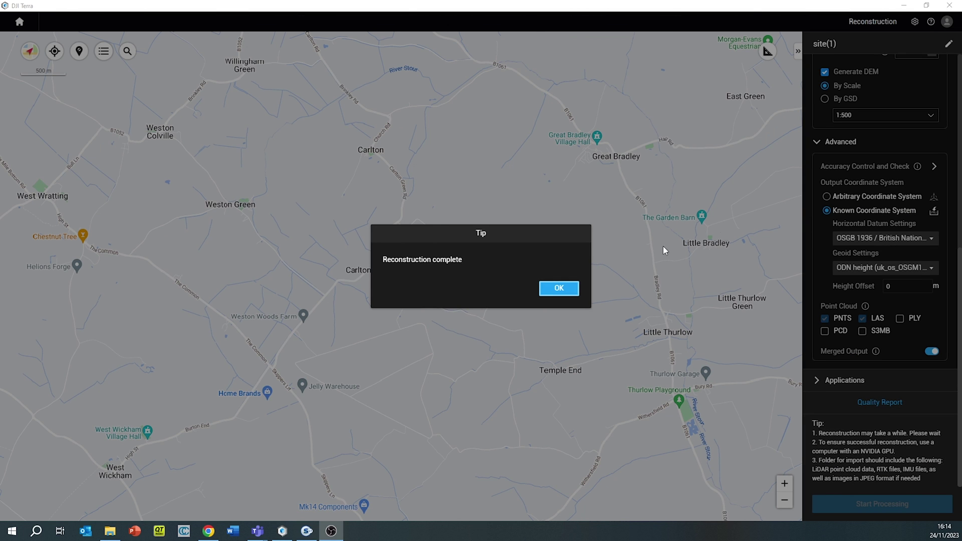
- Close the completion tip and orbit the RGB point cloud around the hillside, track and culvert
click(571, 289)
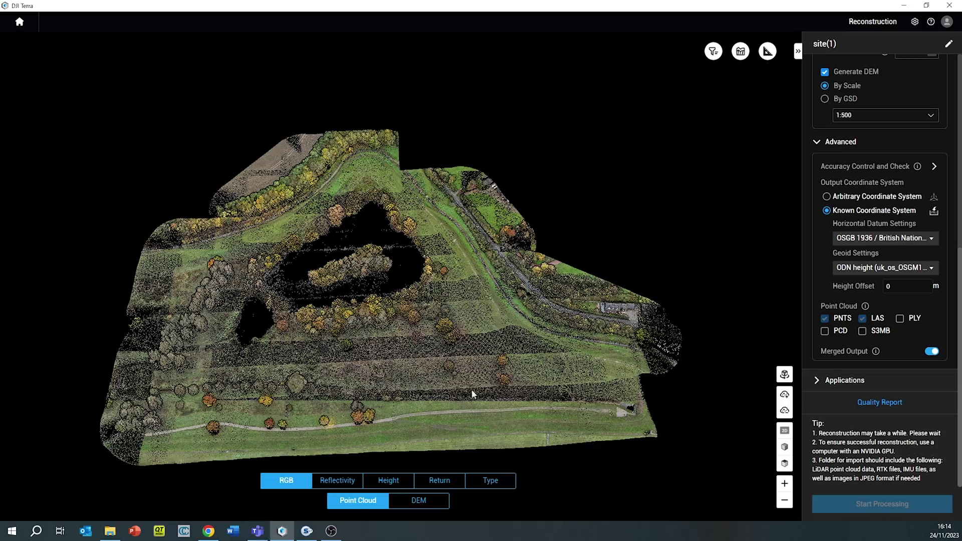
scroll(472, 395, up, 10)
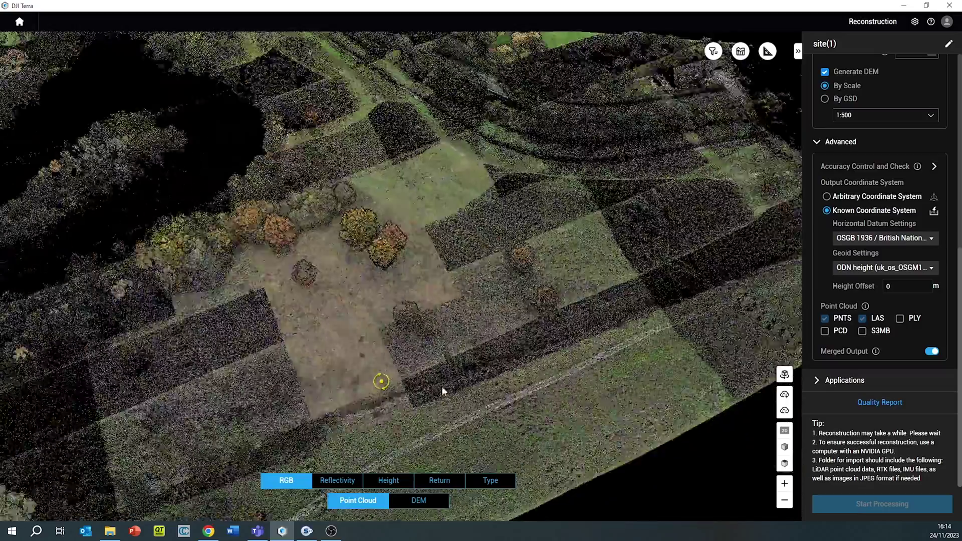
scroll(442, 389, down, 10)
drag(445, 204, 398, 260)
scroll(399, 260, up, 8)
mouse_move(340, 394)
mouse_down()
mouse_move(610, 376)
mouse_move(322, 377)
mouse_move(289, 449)
mouse_up()
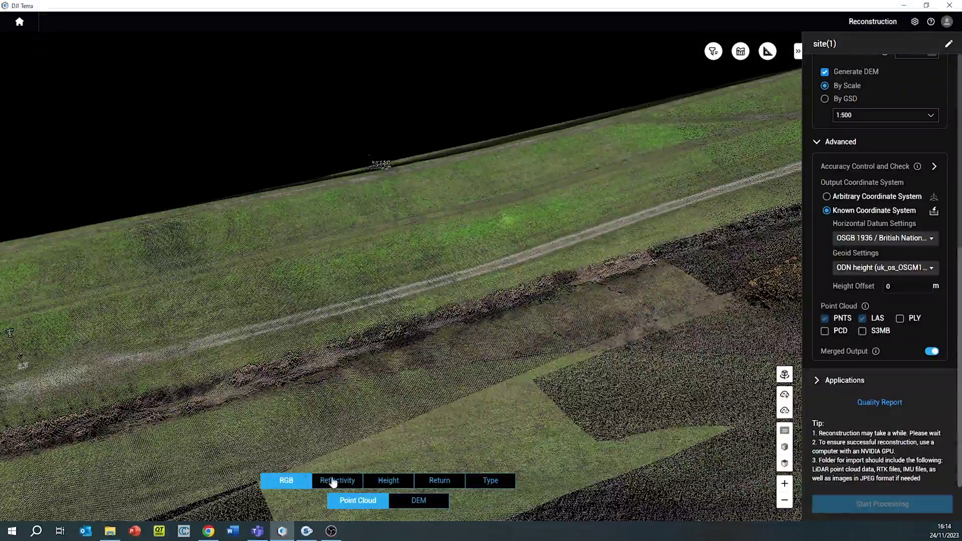
- Colour the point cloud by reflectivity, revealing the trees, pond and stream
click(333, 482)
scroll(379, 433, down, 5)
drag(379, 434, 612, 442)
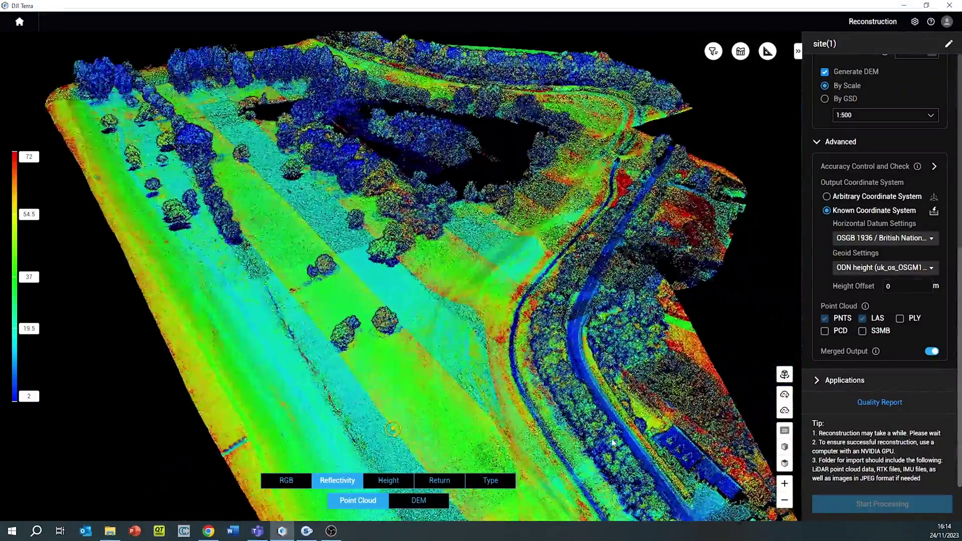
- Switch the colouring to height, then to return number, viewing treetops and a low side view
click(389, 481)
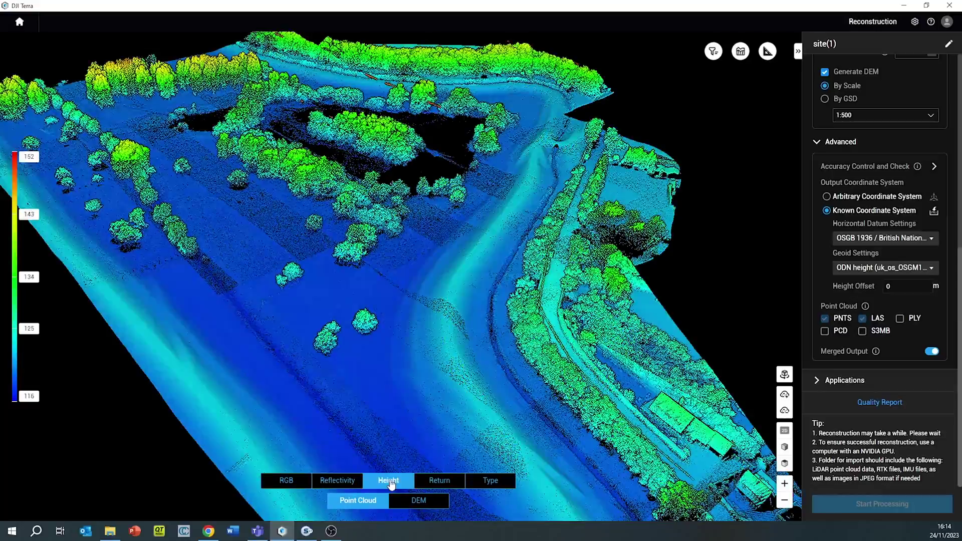
click(448, 482)
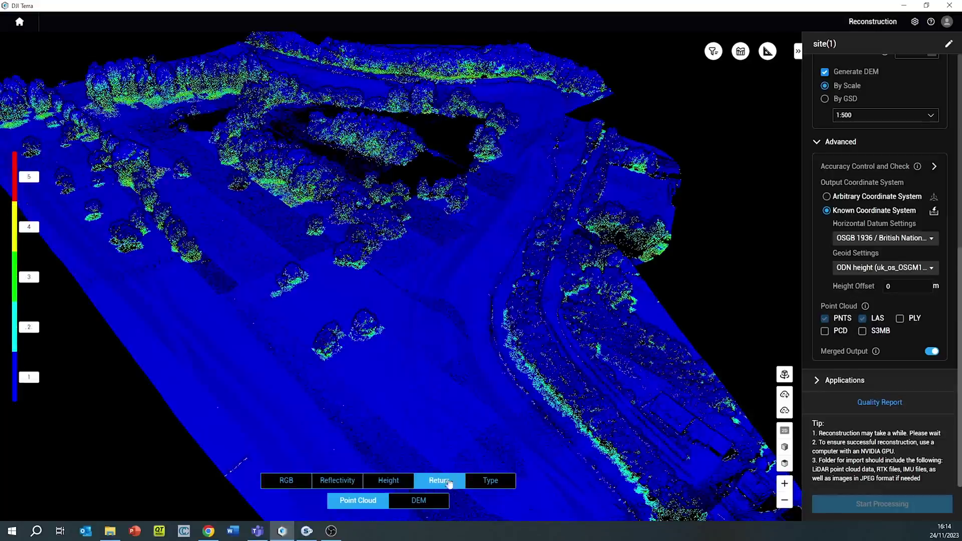
scroll(367, 267, up, 10)
drag(428, 292, 52, 254)
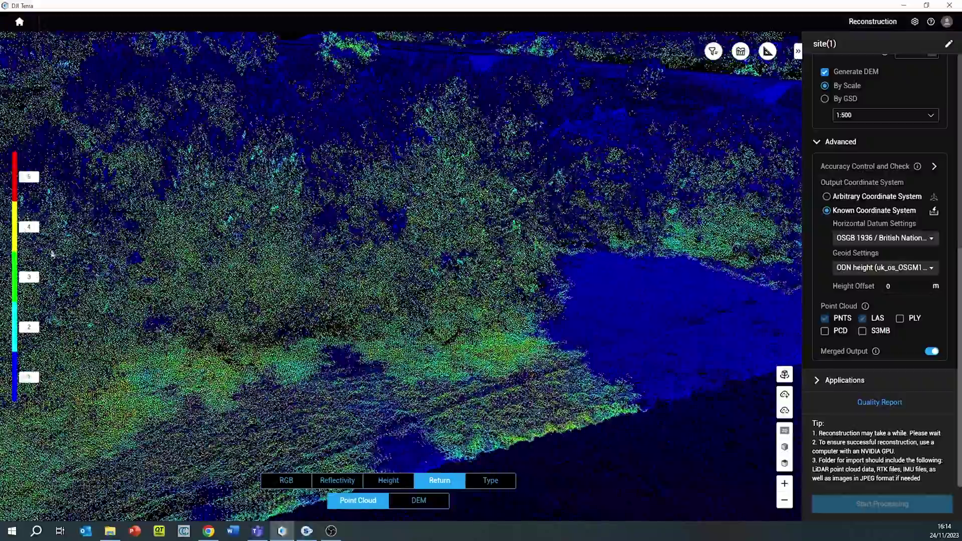
mouse_move(293, 335)
mouse_down()
mouse_move(428, 276)
mouse_move(470, 273)
mouse_move(501, 290)
mouse_move(485, 303)
mouse_move(575, 344)
mouse_move(541, 382)
mouse_up()
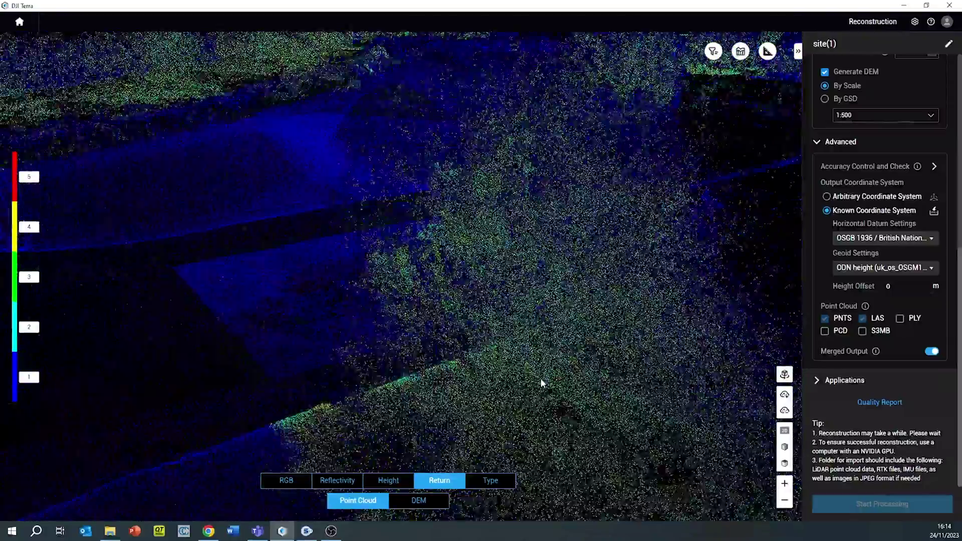
- Colour the cloud by Type and view the whole site top-down, ground versus unclassified points
click(490, 480)
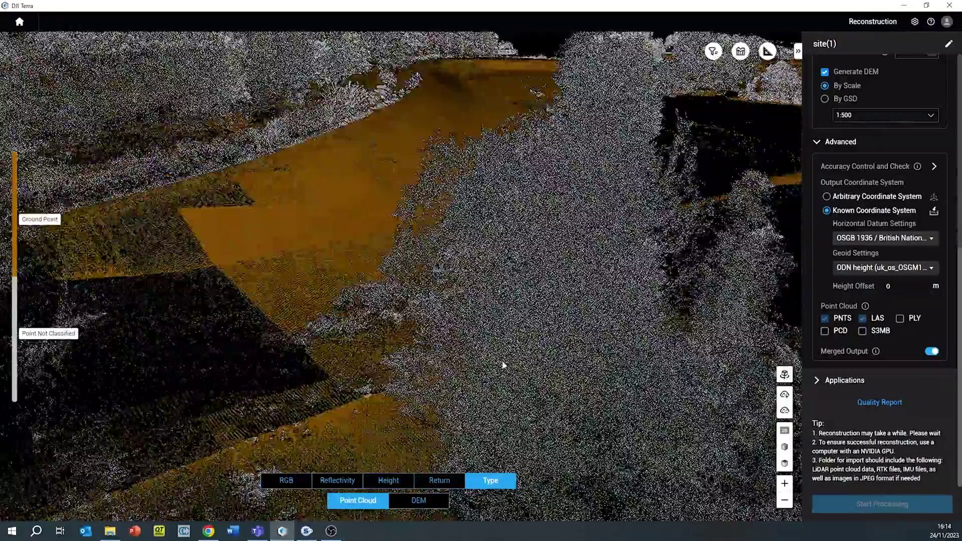
scroll(504, 366, down, 5)
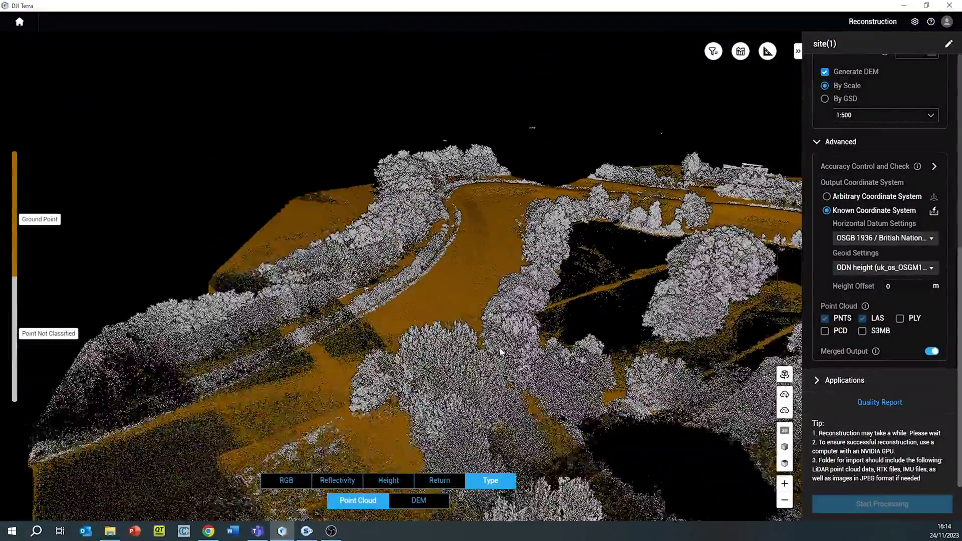
scroll(500, 352, down, 3)
drag(571, 400, 302, 322)
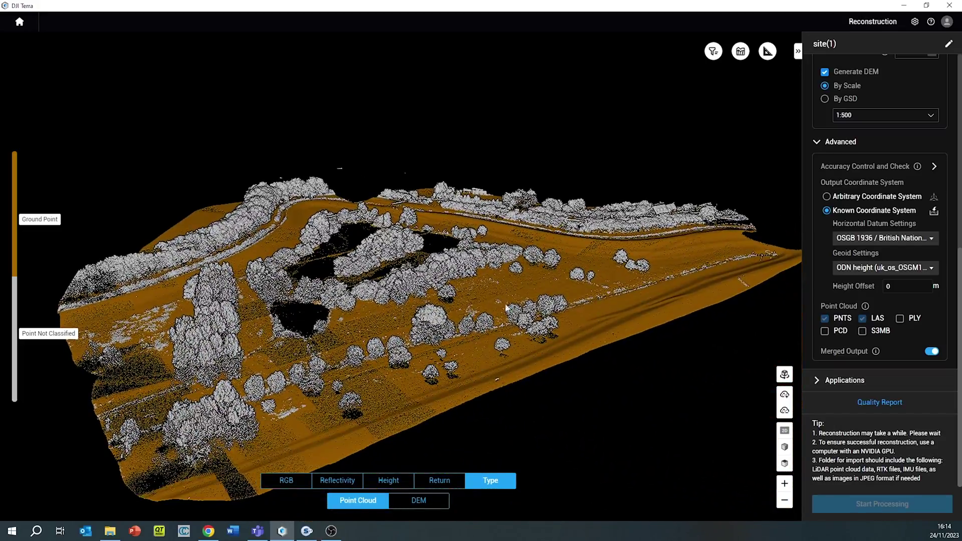
mouse_move(647, 303)
mouse_down()
mouse_move(639, 335)
mouse_move(615, 360)
mouse_move(552, 397)
mouse_move(478, 407)
mouse_move(411, 391)
mouse_up()
drag(632, 306, 312, 207)
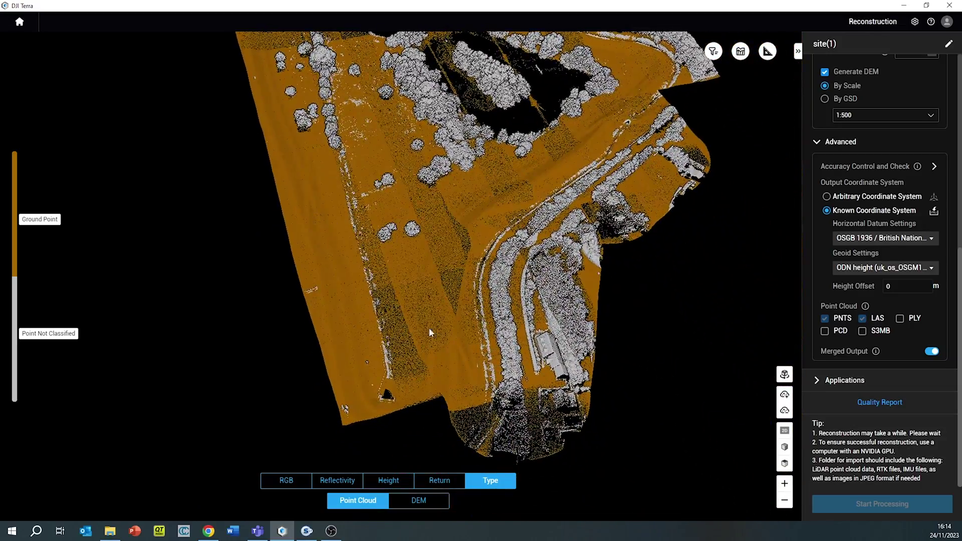
scroll(457, 342, up, 10)
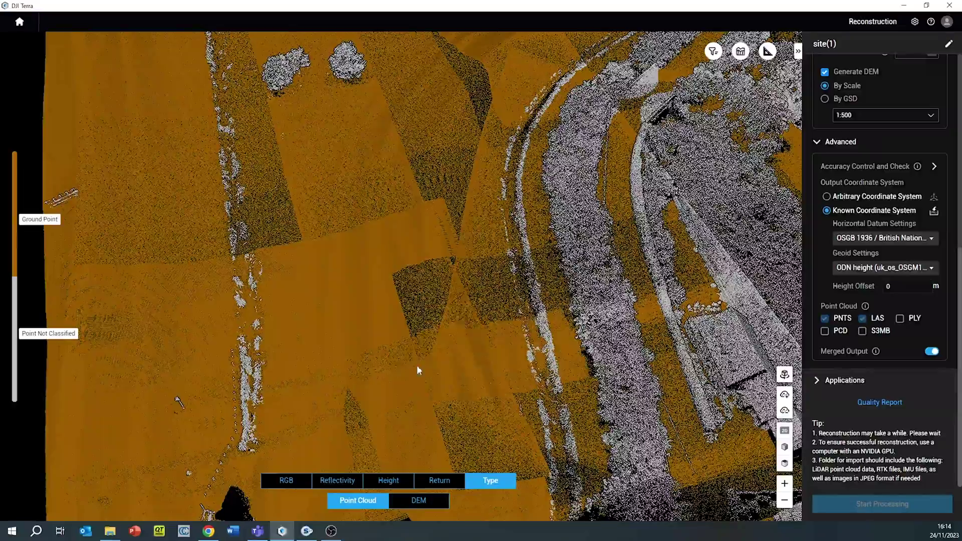
scroll(392, 380, up, 5)
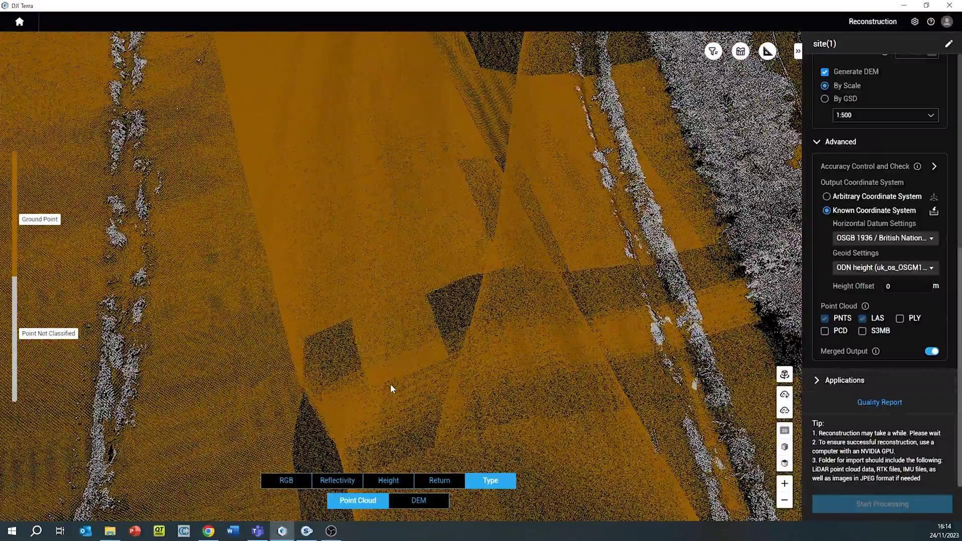